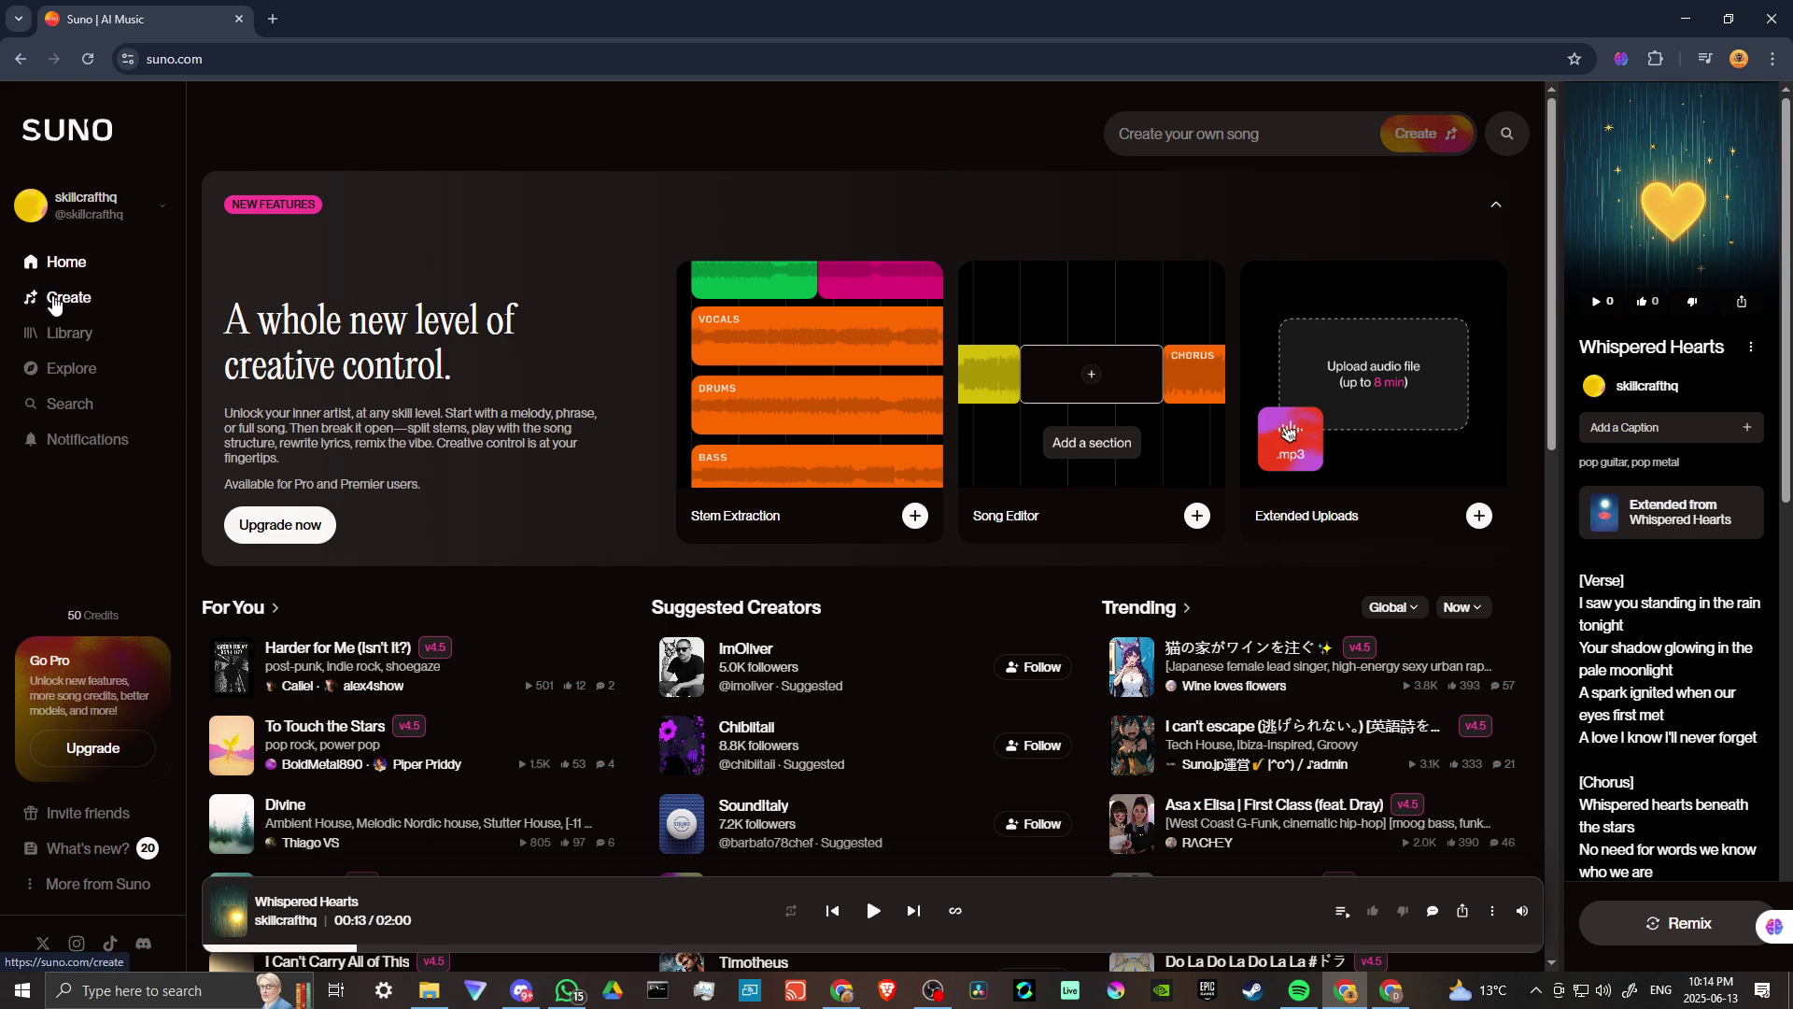
Go to the Create workspace and dismiss the song loaded for remixing
click(55, 304)
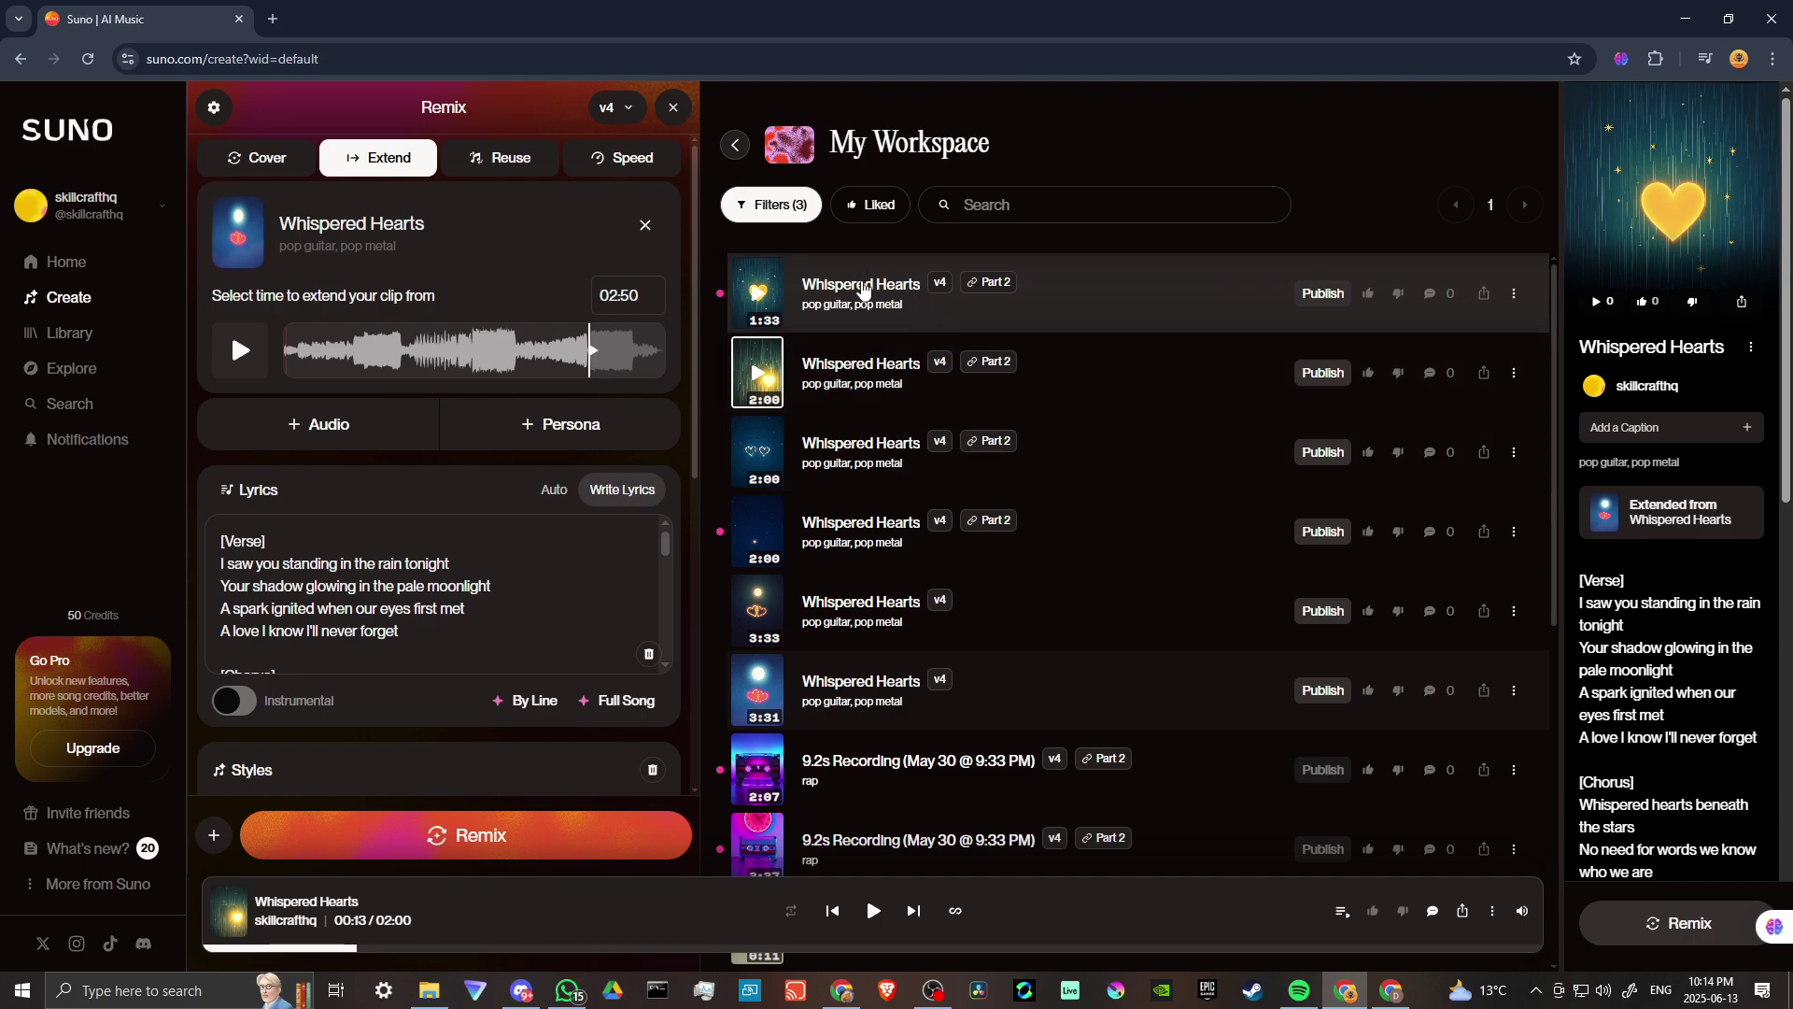
mouse_move(910, 373)
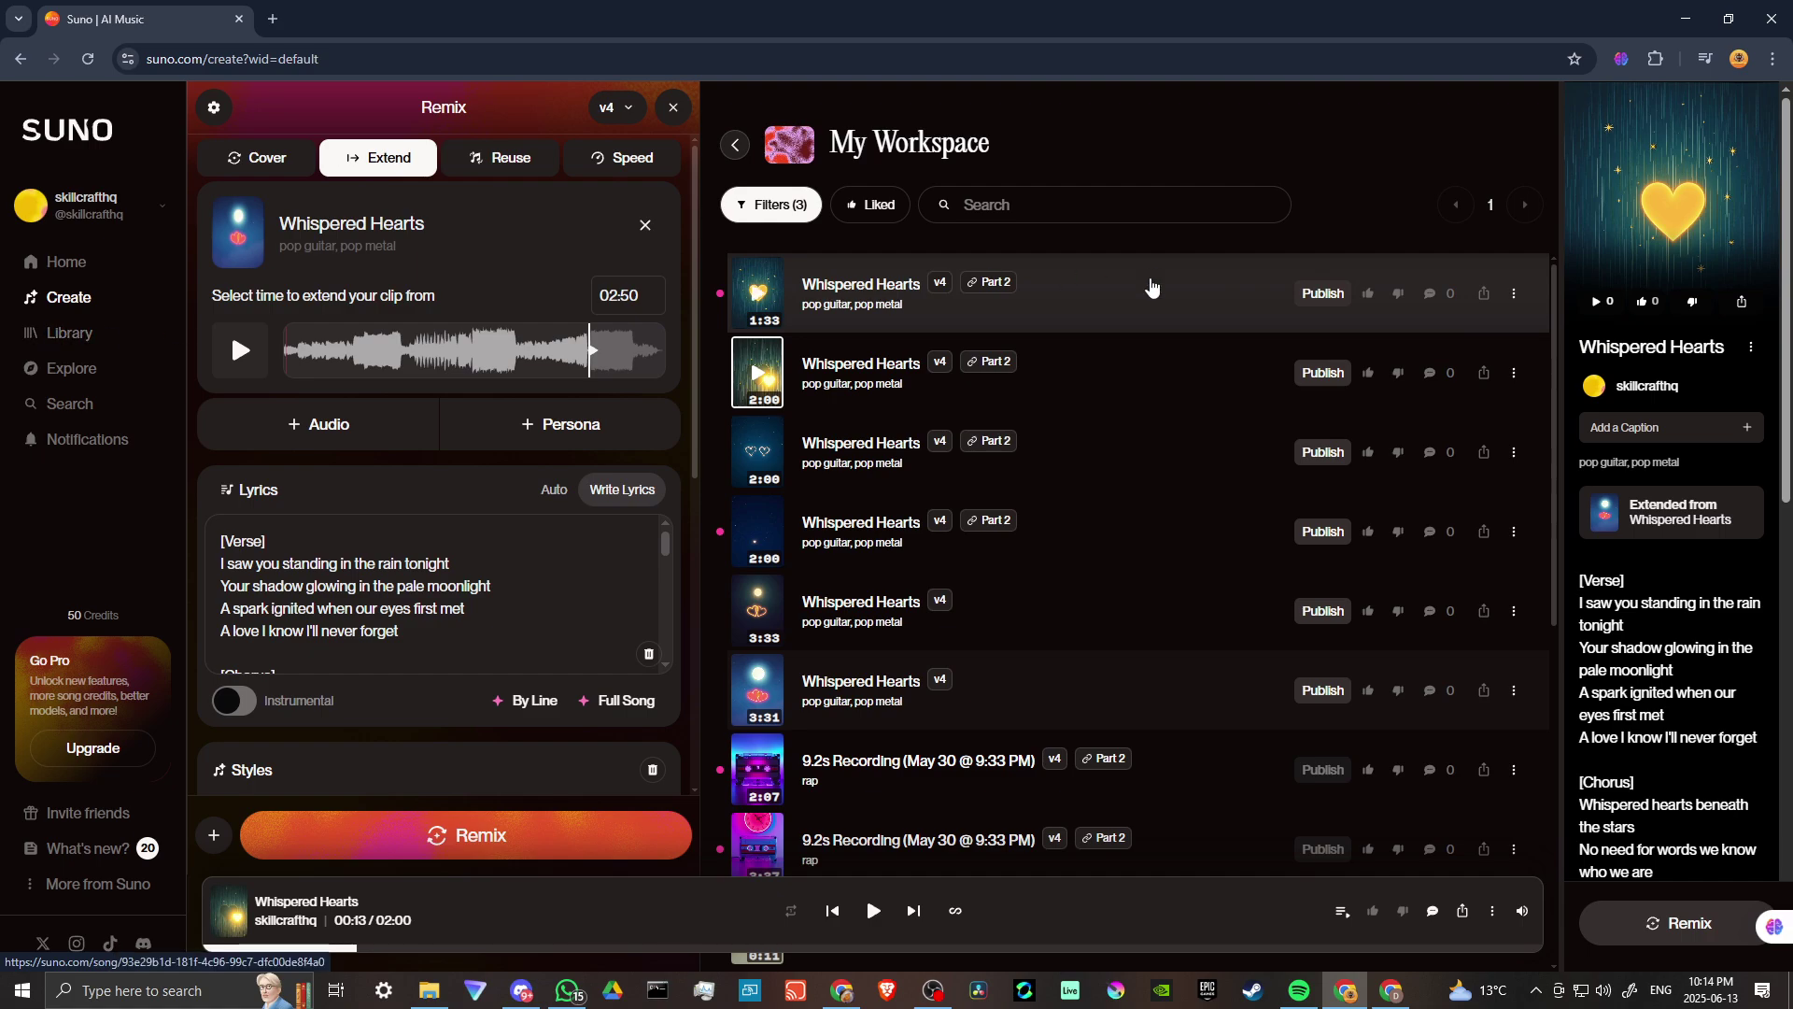
mouse_move(1009, 291)
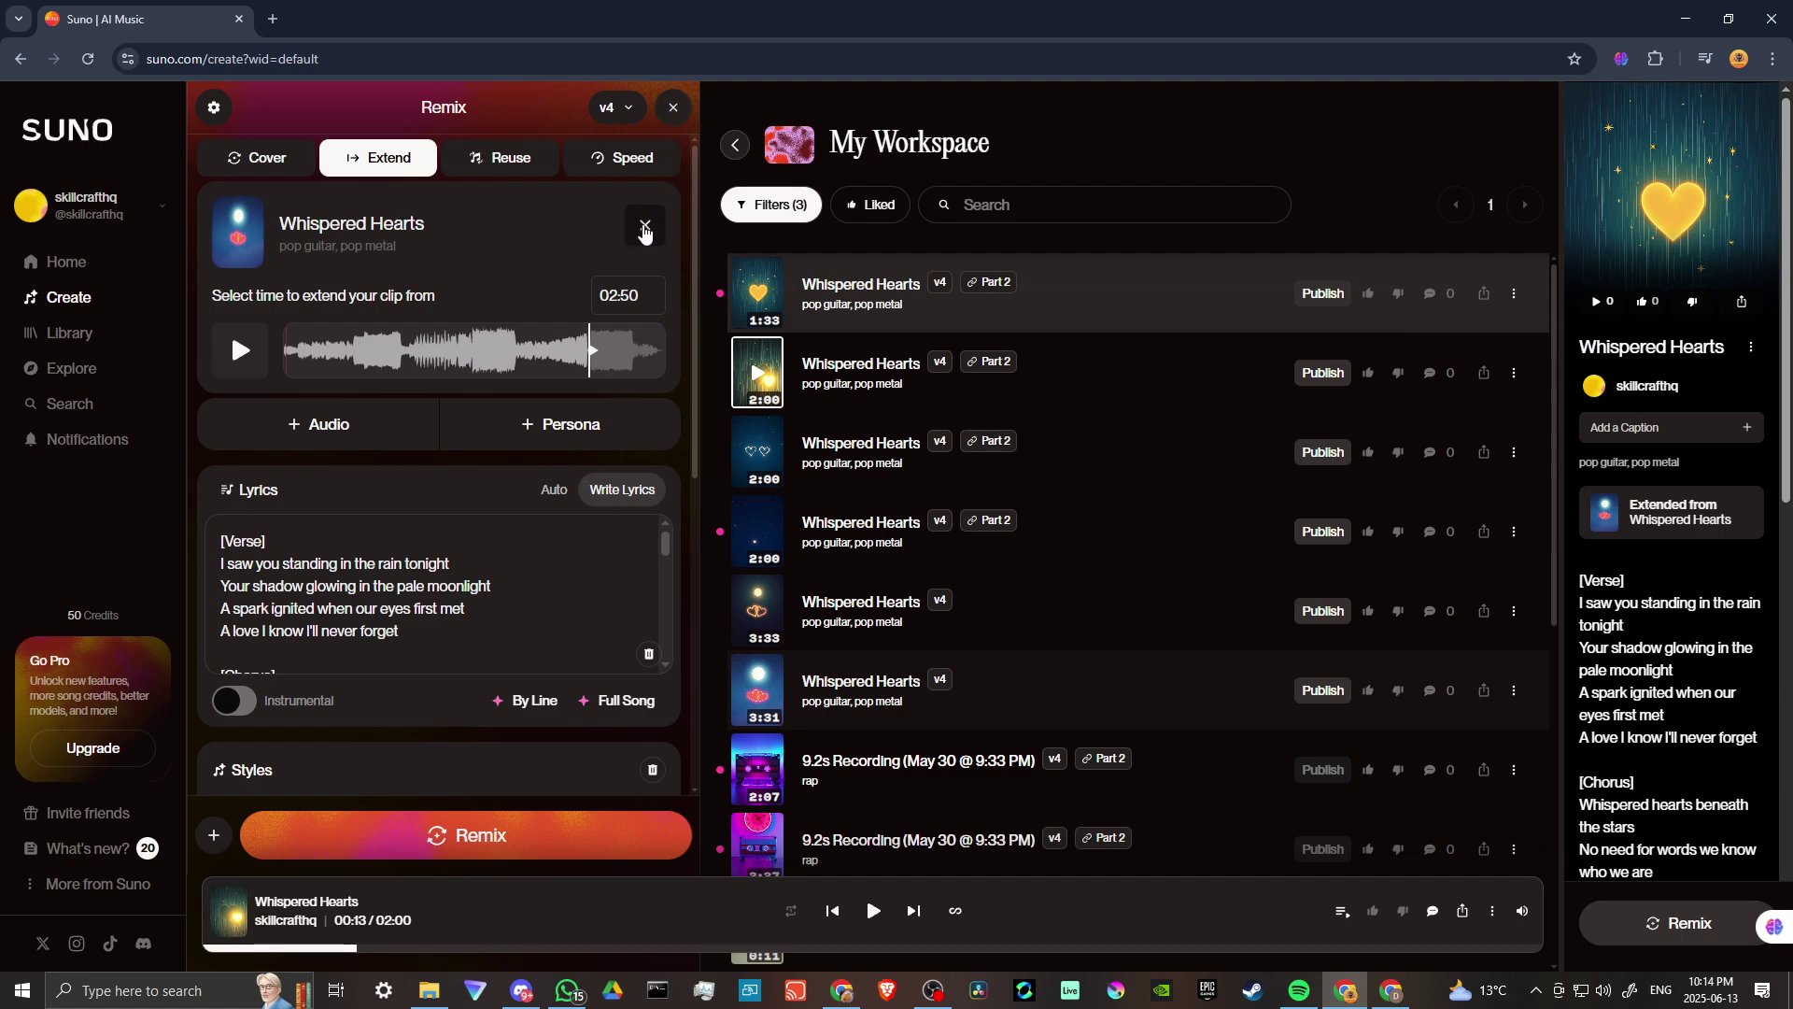
click(672, 112)
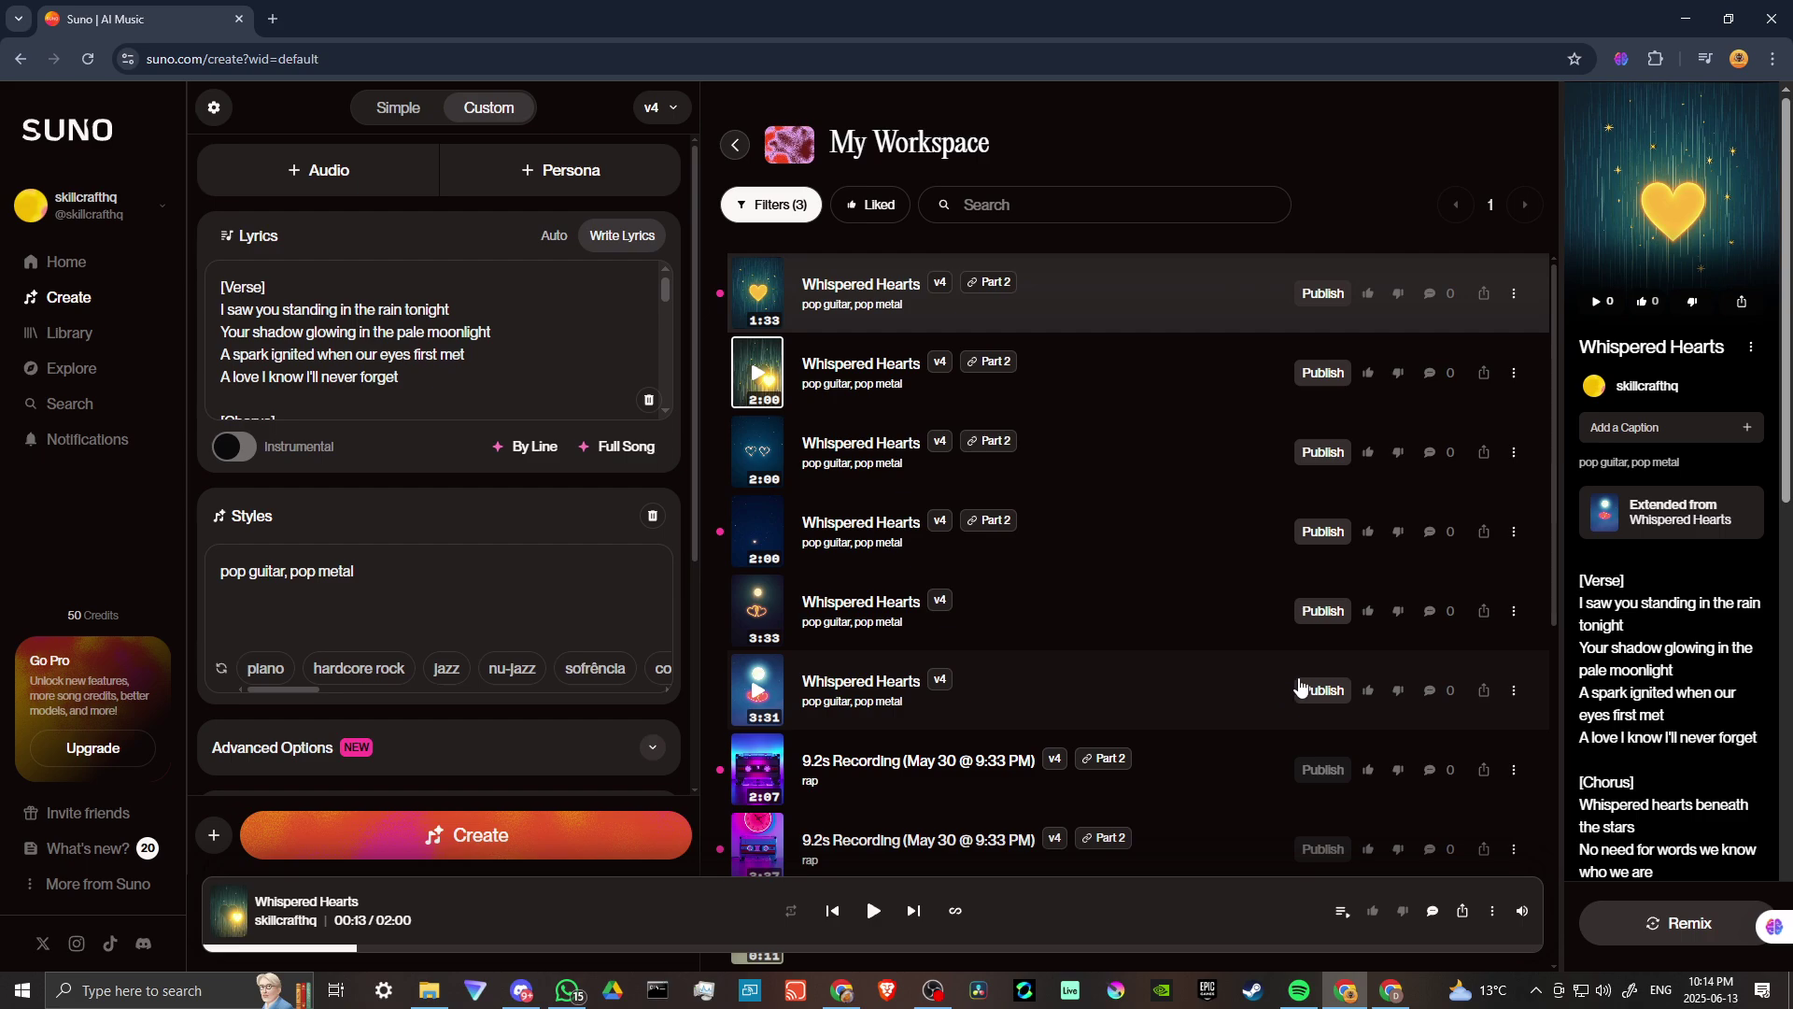
Choose Extend from the 3:31 Whispered Hearts song's options menu
click(1514, 693)
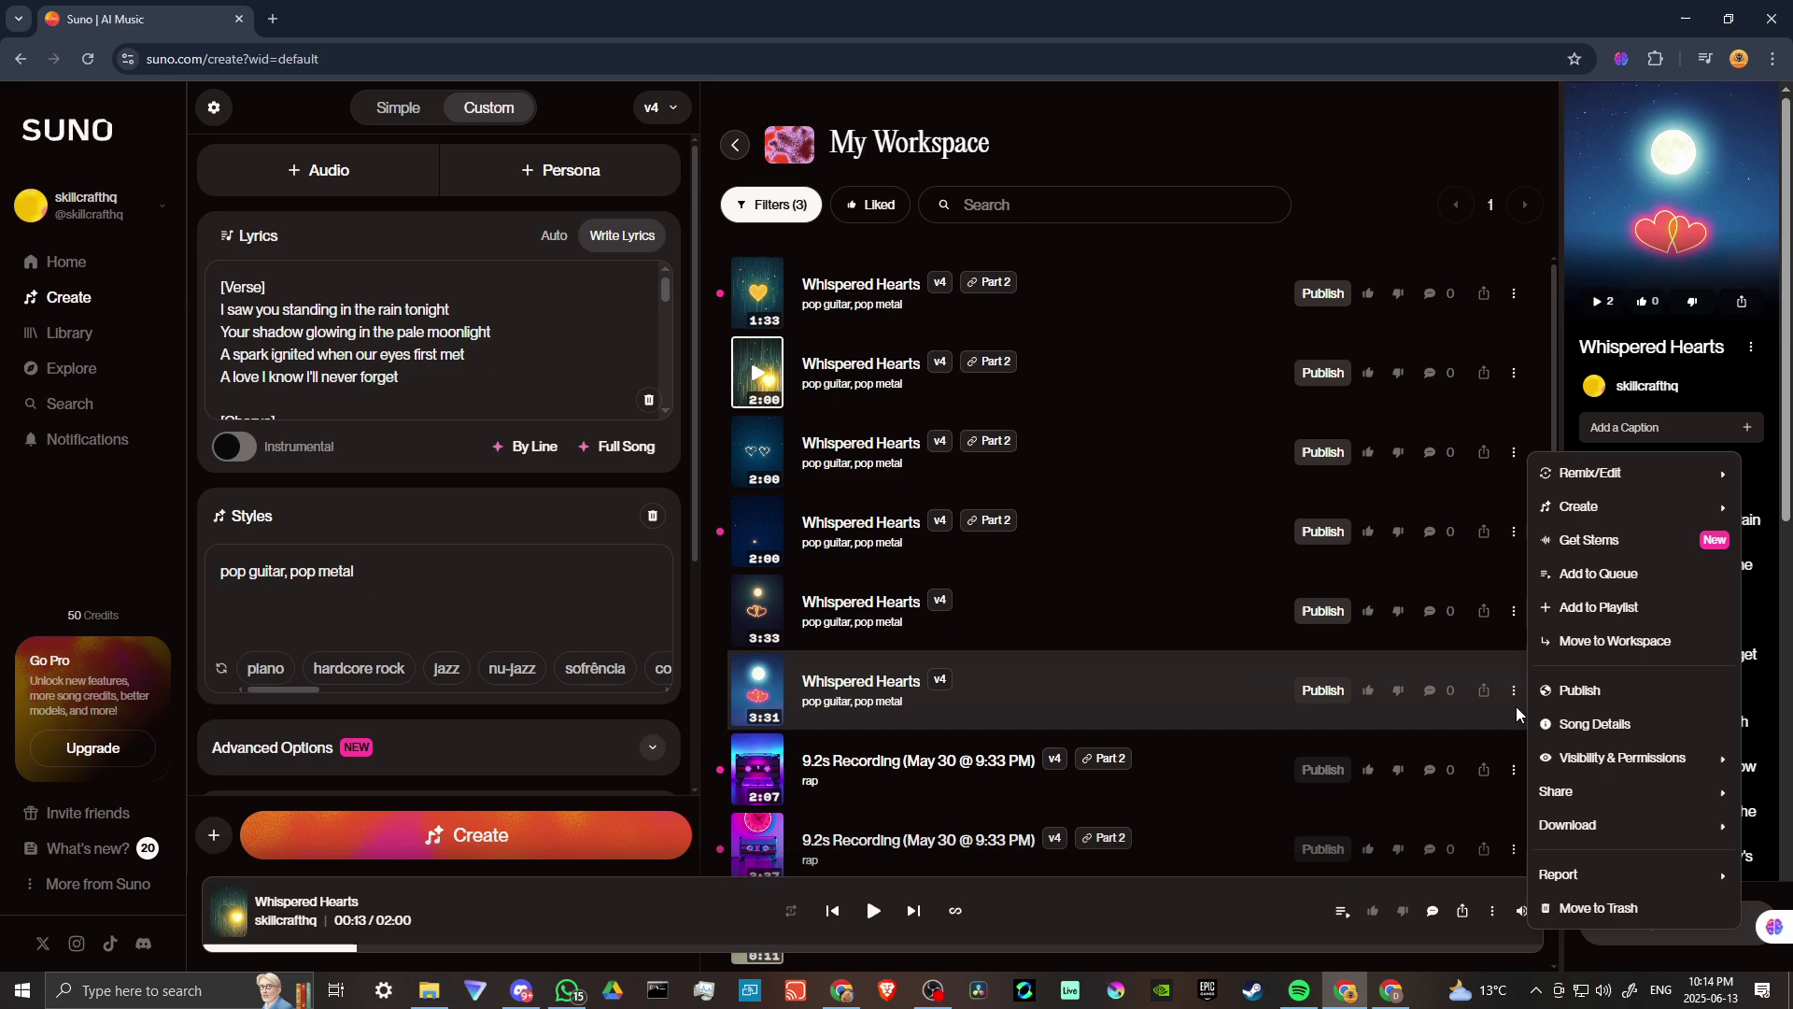
mouse_move(1589, 473)
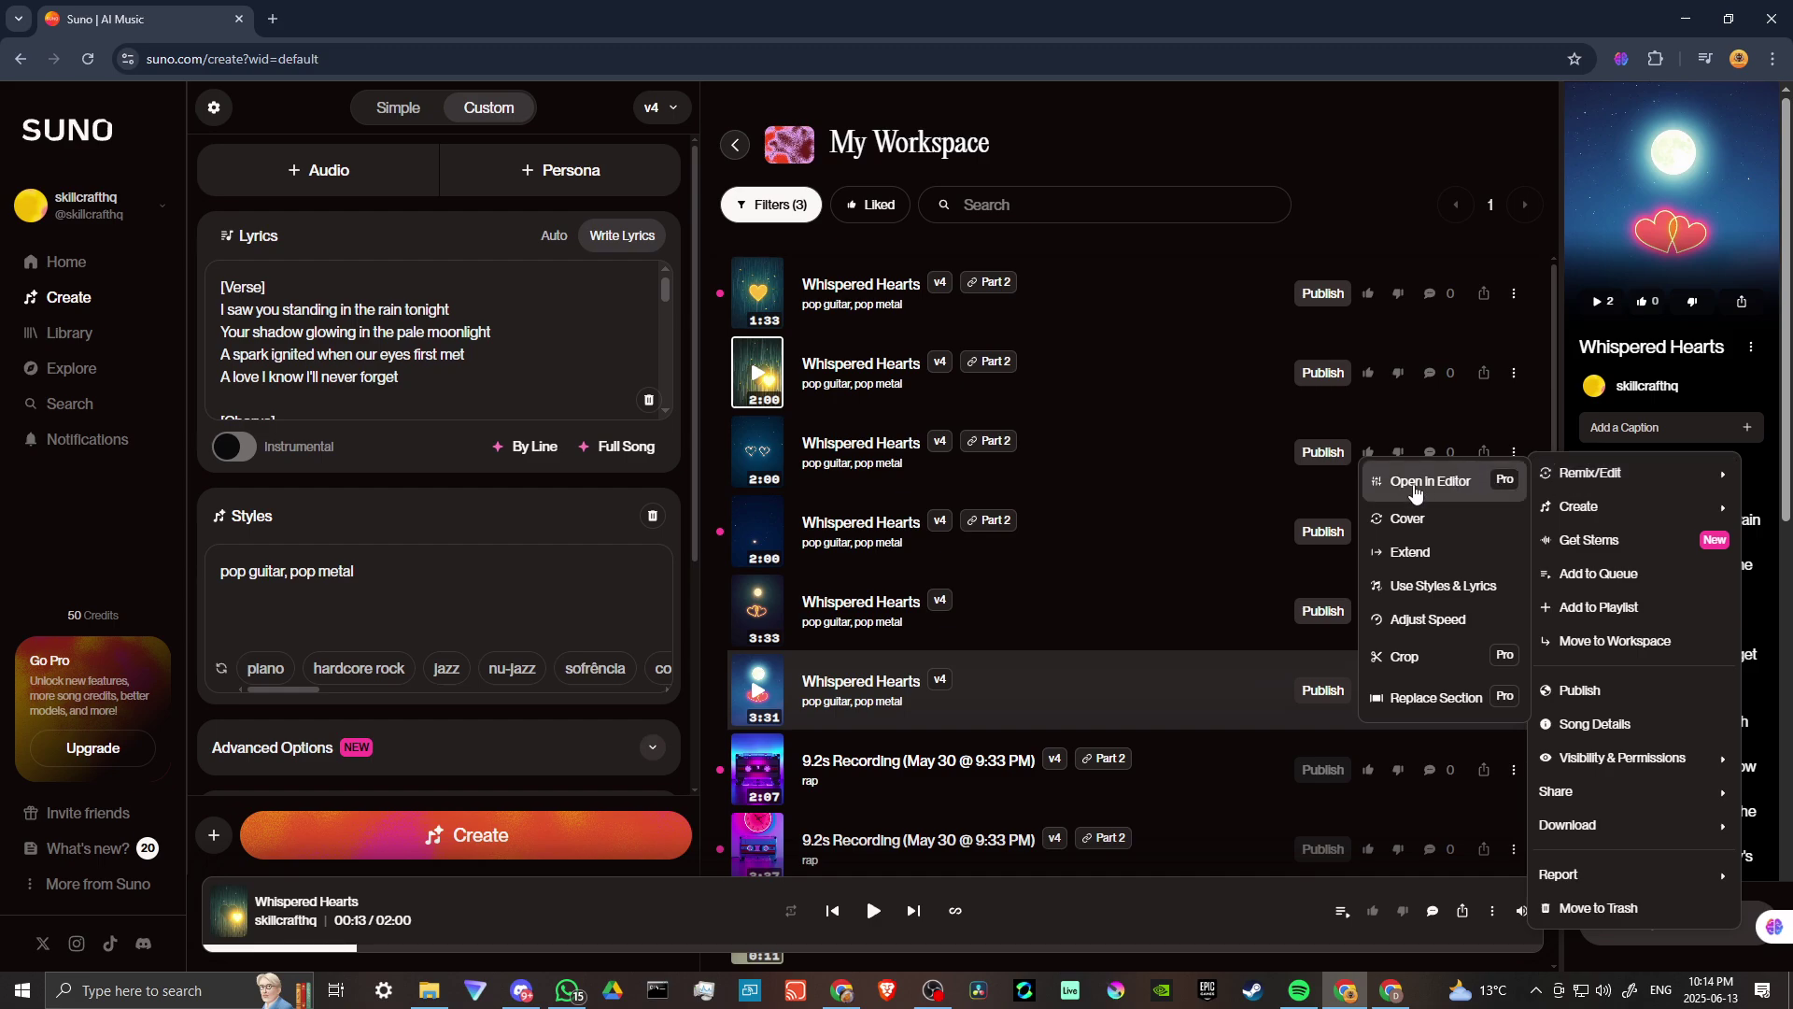
click(1430, 560)
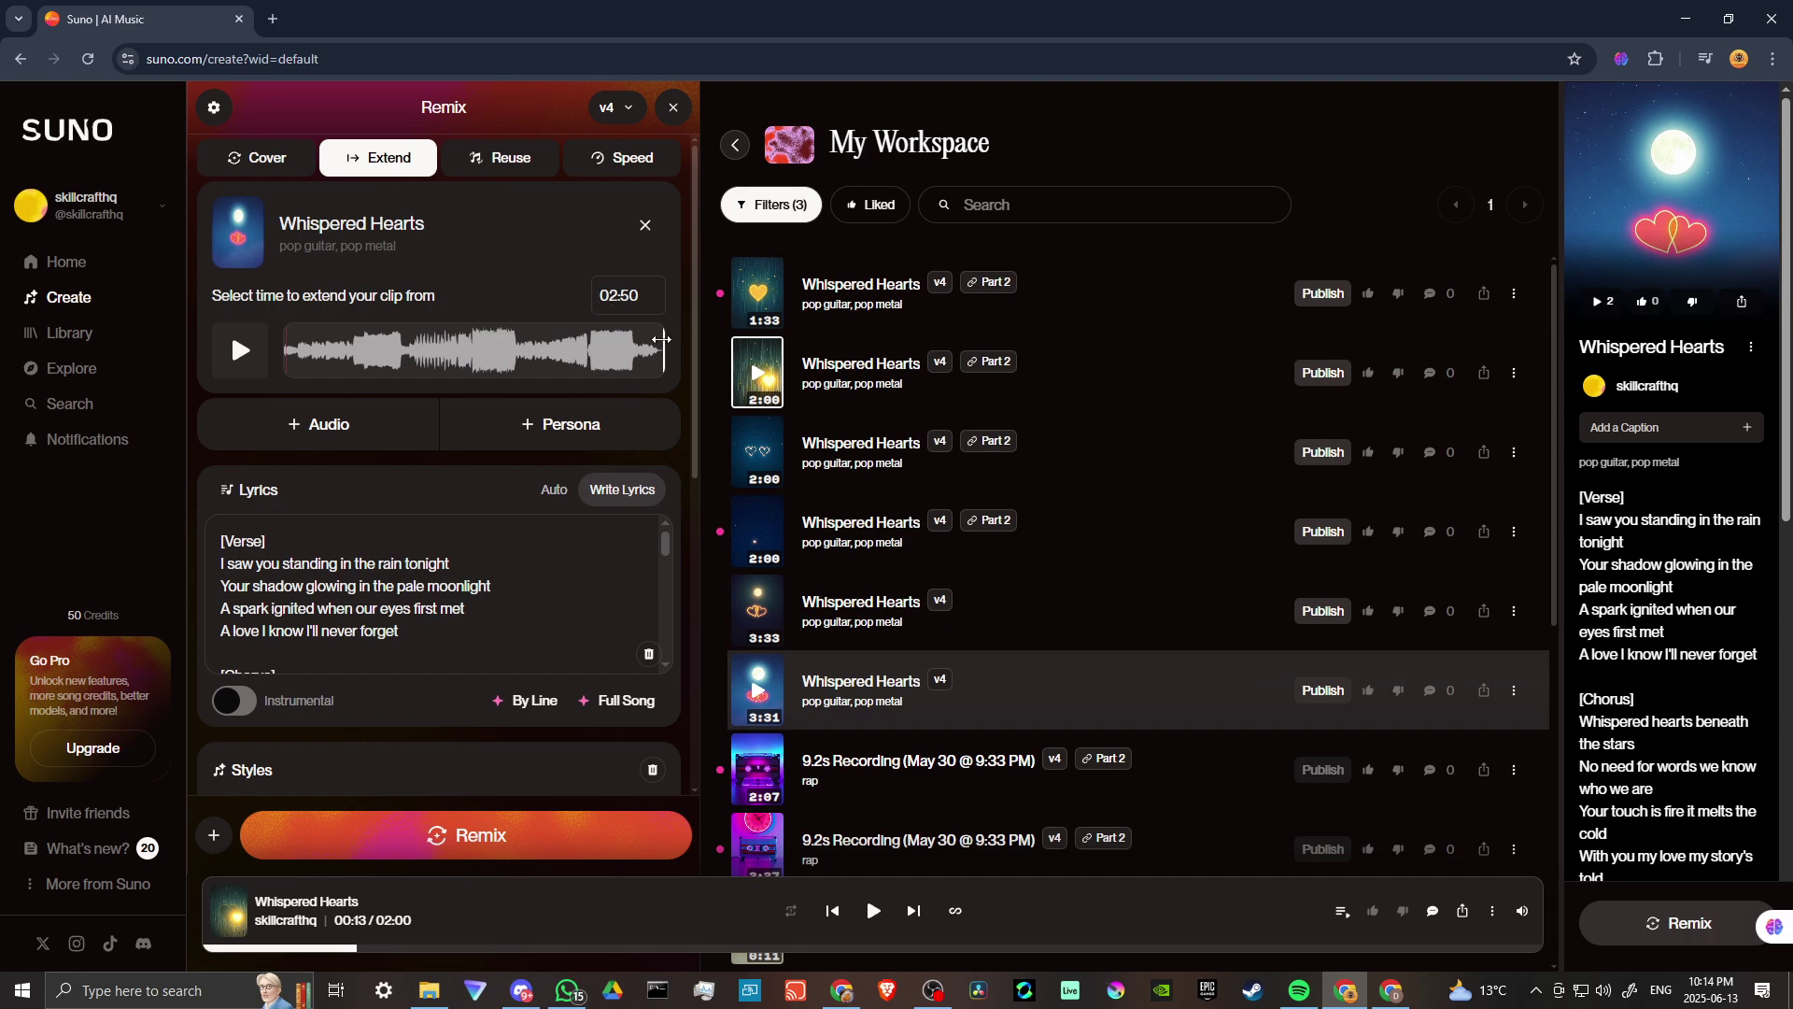
Drag the waveform extend marker so extension starts at 02:50
mouse_move(664, 343)
mouse_down()
mouse_move(646, 341)
mouse_move(674, 339)
mouse_up()
drag(663, 351, 586, 360)
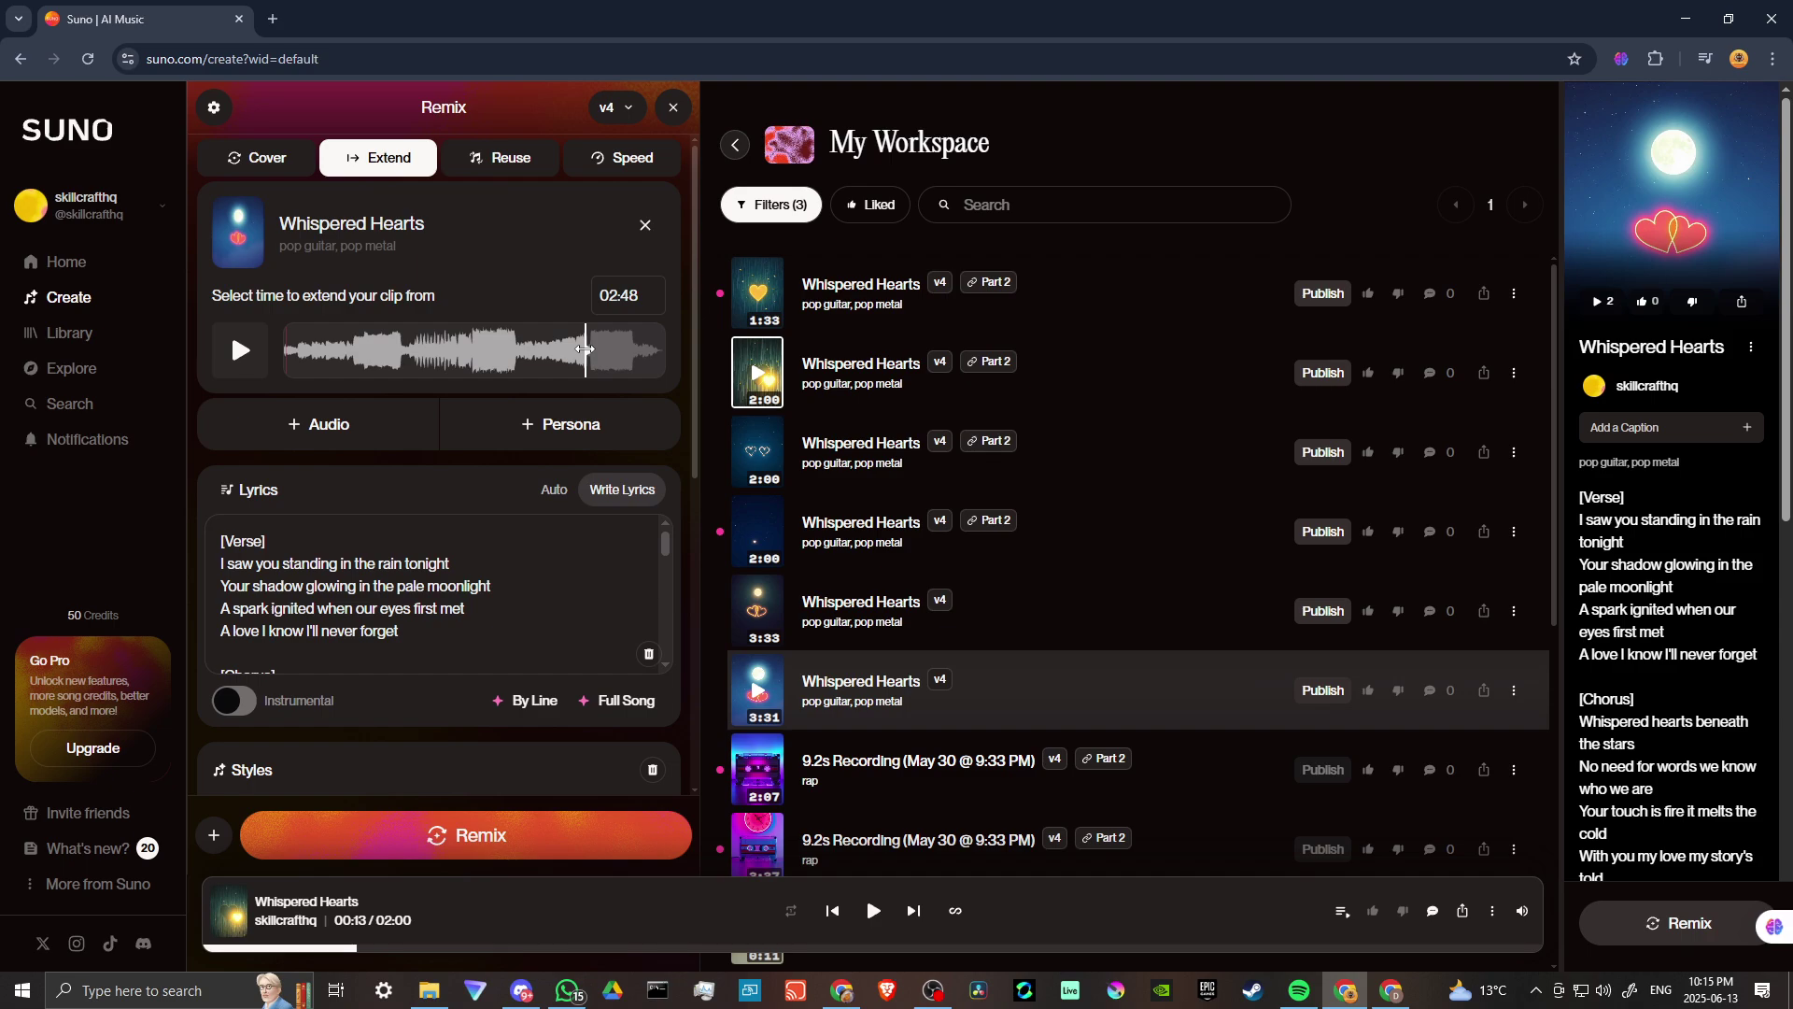
mouse_move(584, 348)
mouse_down()
mouse_move(667, 356)
mouse_move(591, 353)
mouse_up()
Run Remix to generate two Whispered Hearts Part 2 extension clips
click(475, 845)
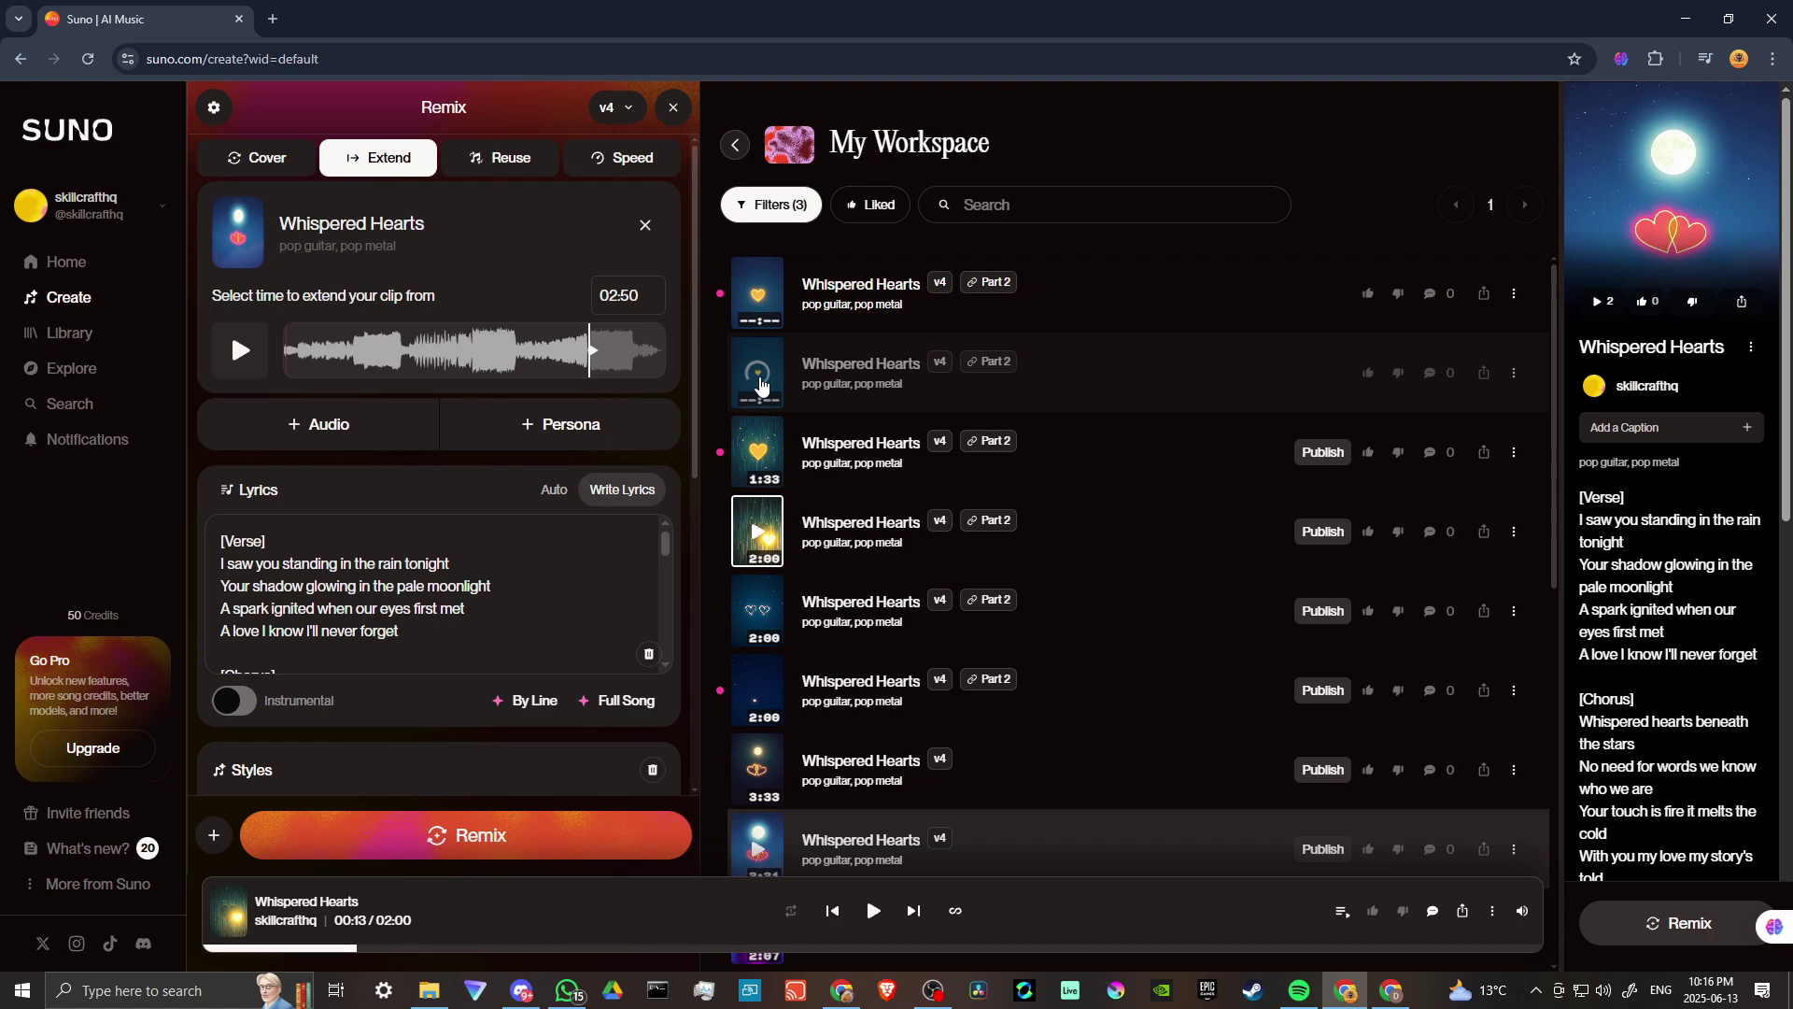
Play the first new Part 2 clip from its cover, then pause it
click(755, 295)
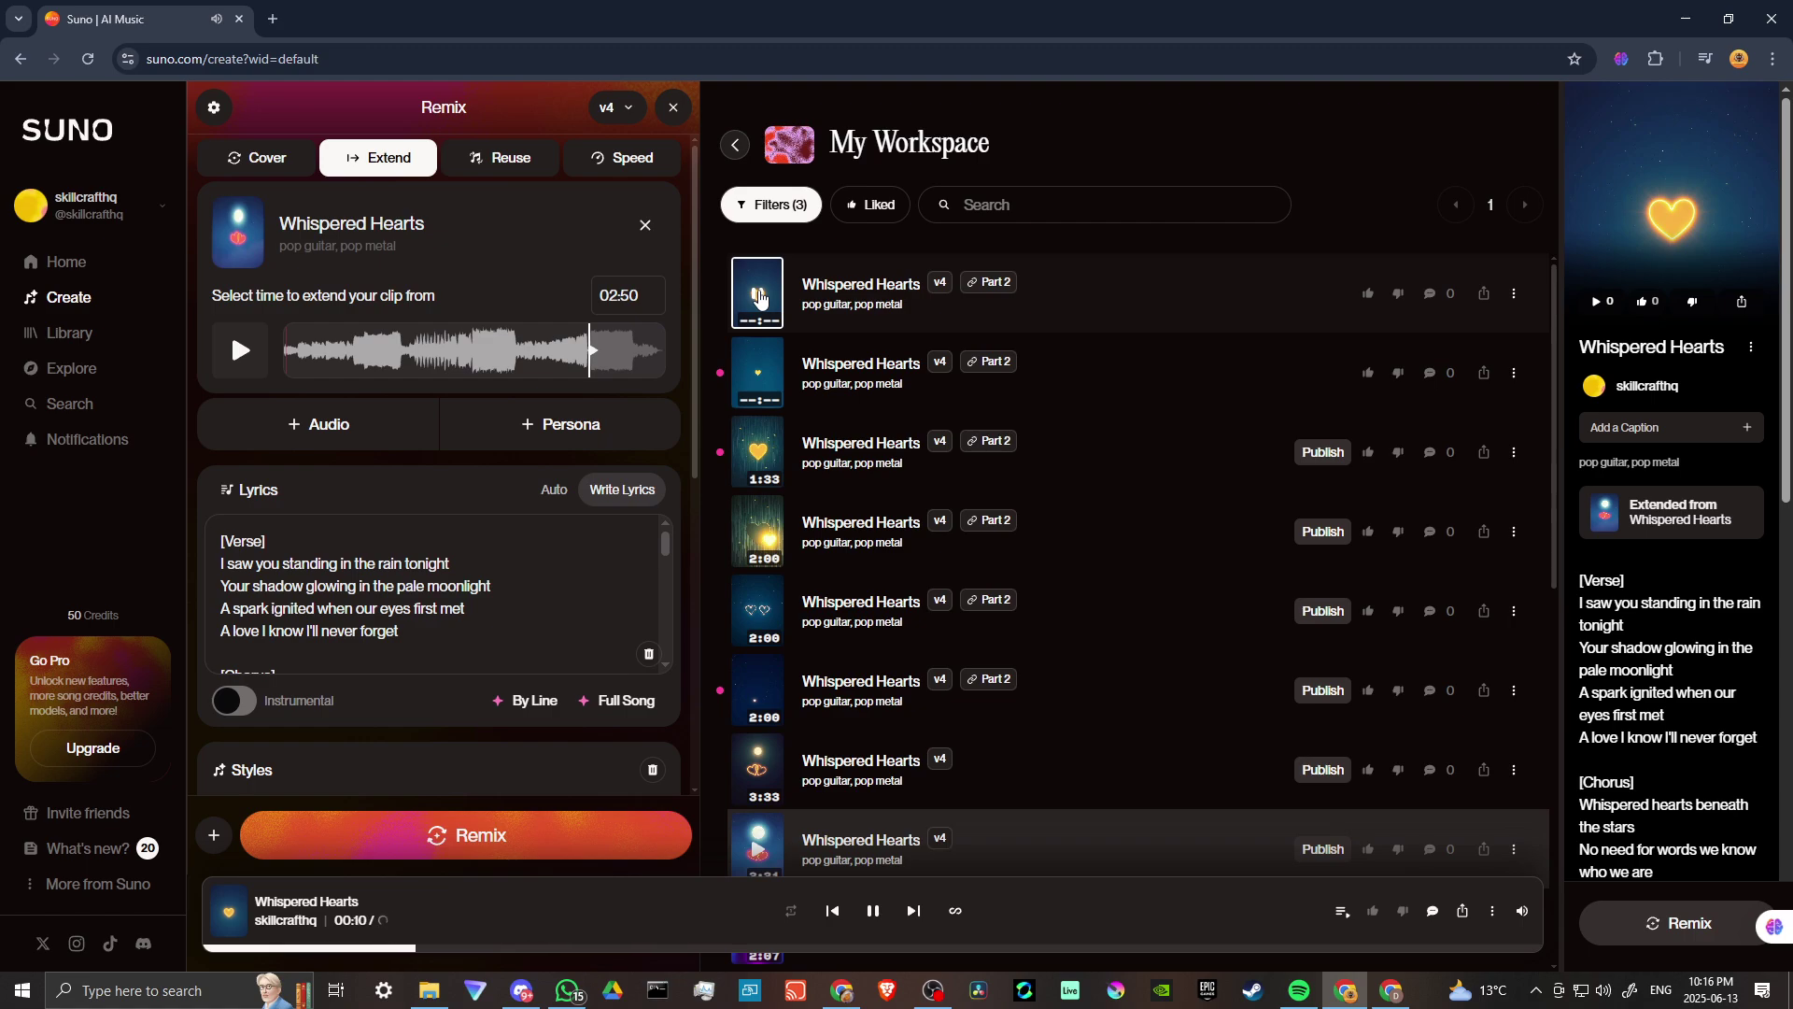
click(758, 297)
Show the options menu for the last listed Whispered Hearts clip
click(1514, 850)
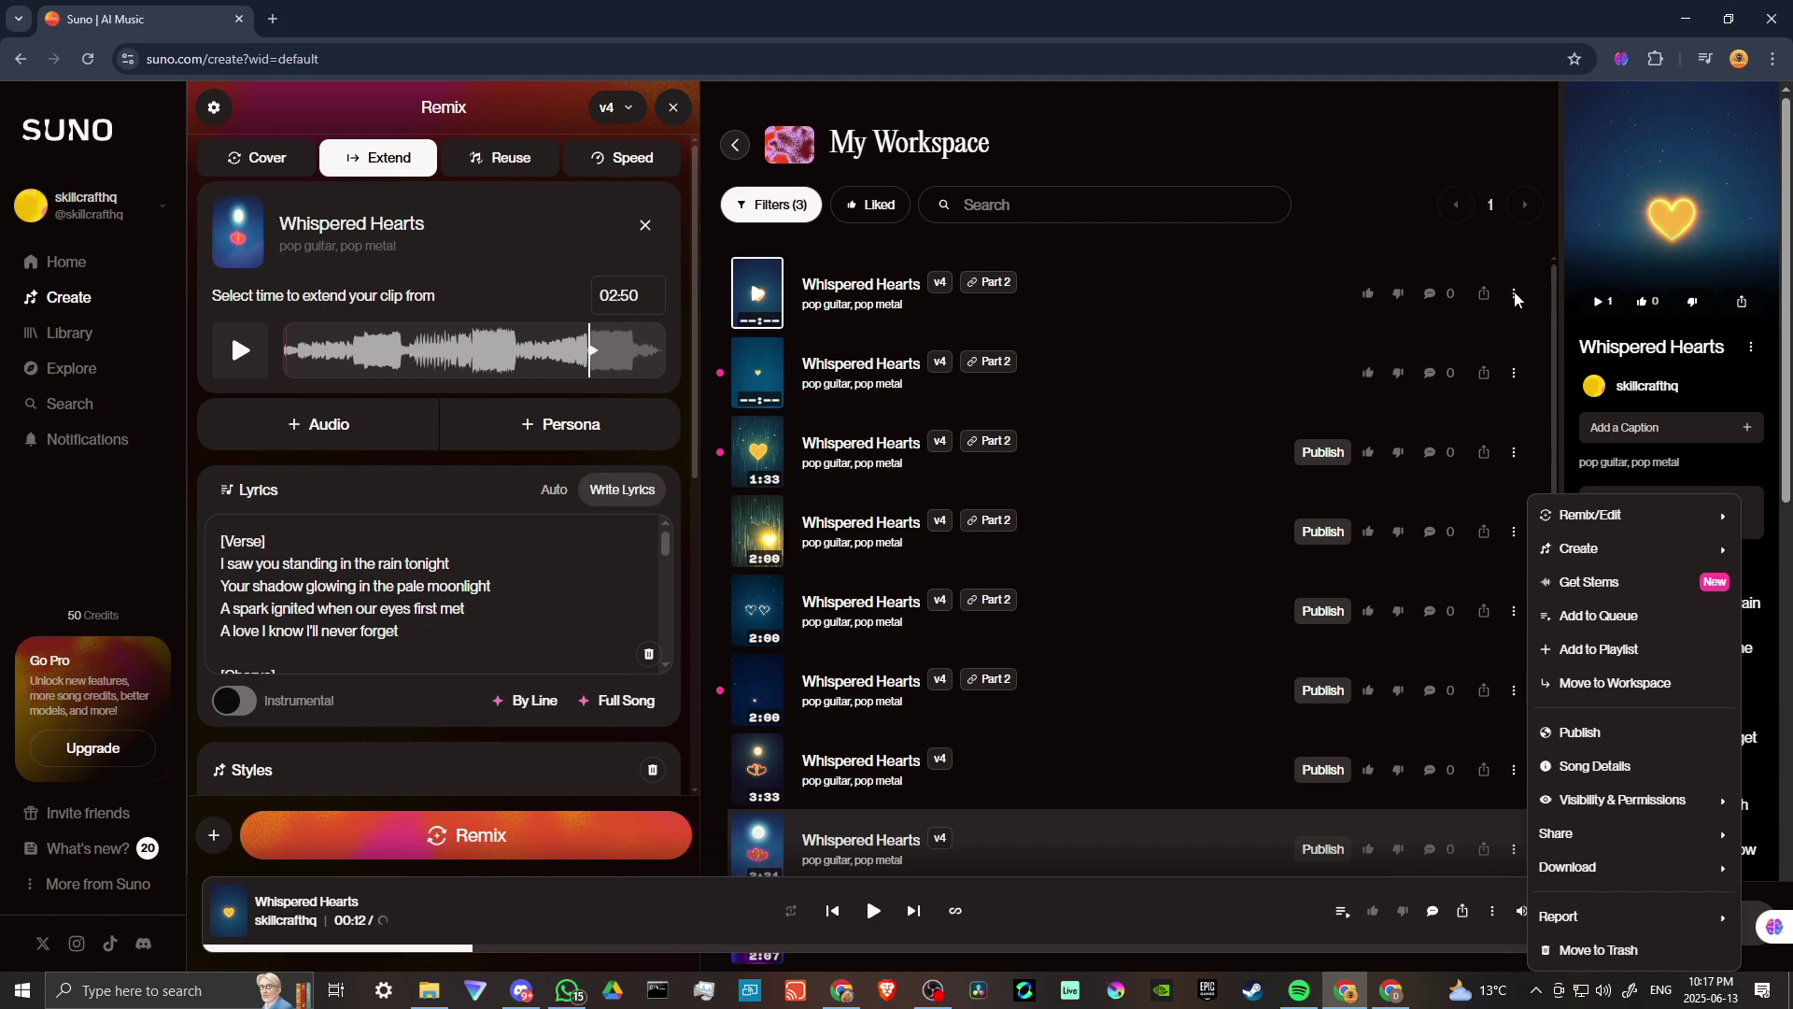
Close that menu and show the options for the finished 2:00 Part 2 clip
click(1515, 298)
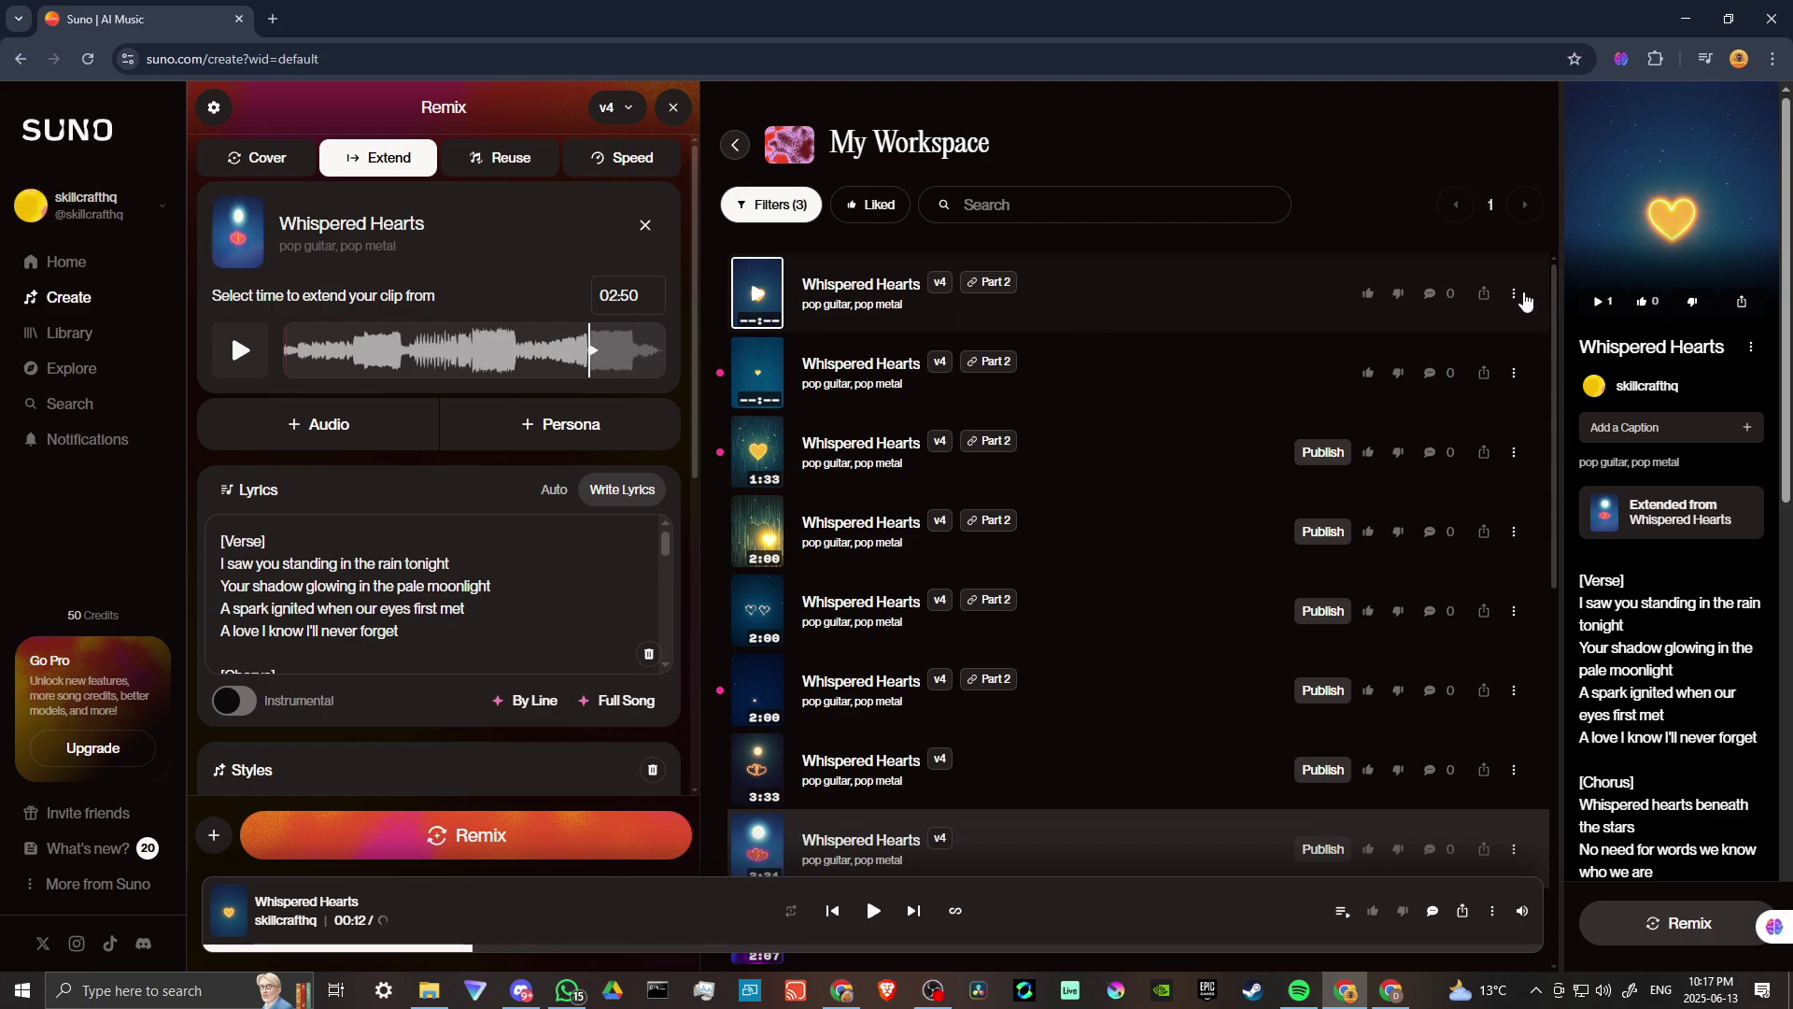
click(1517, 296)
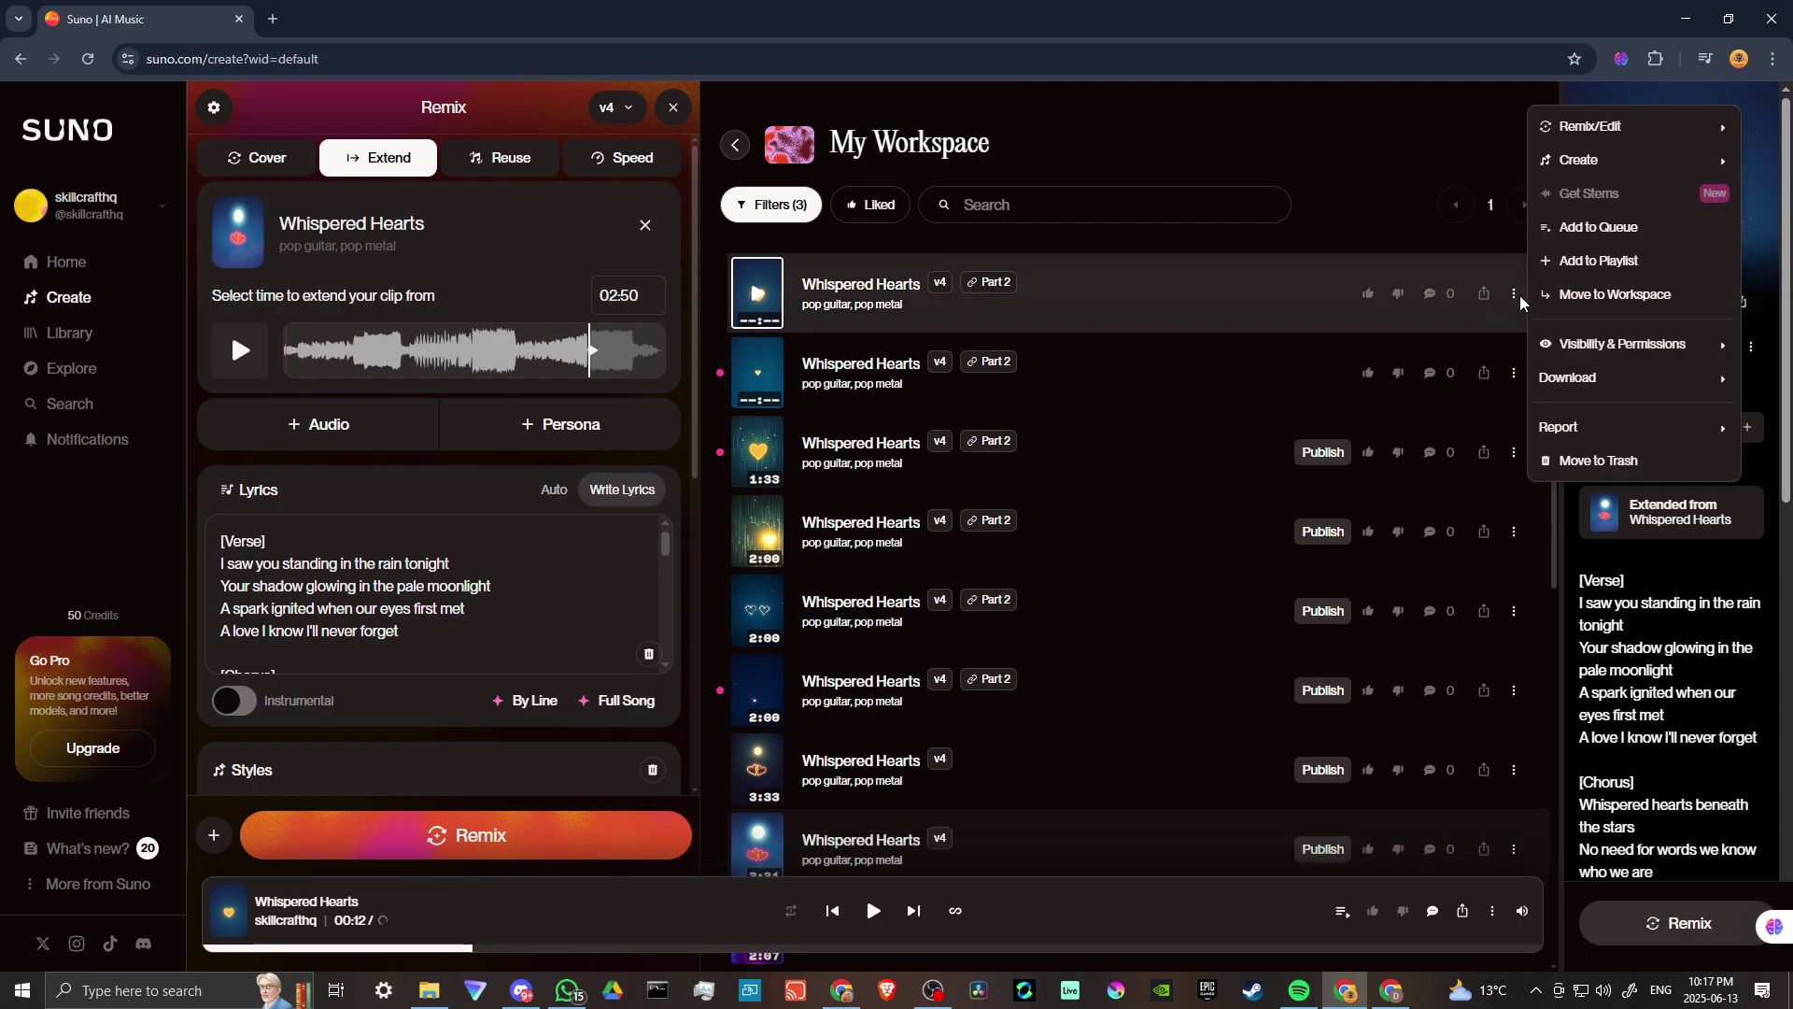